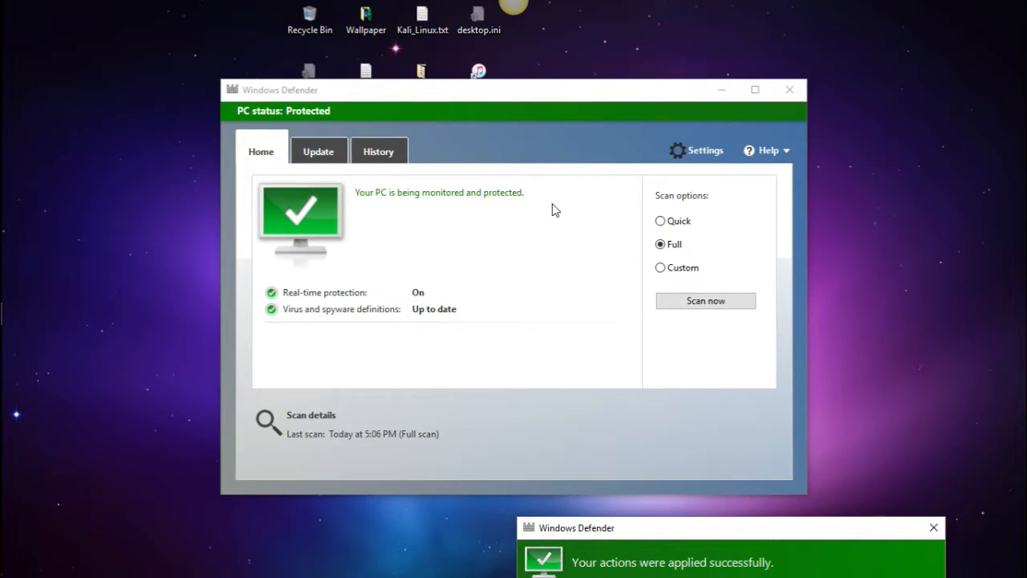
# Move the scan results dialog fully into view and show the details of TrojanDownloader:Win32/Small.BKR
pyautogui.click(768, 530)
pyautogui.moveTo(741, 447); pyautogui.dragTo(711, 92)
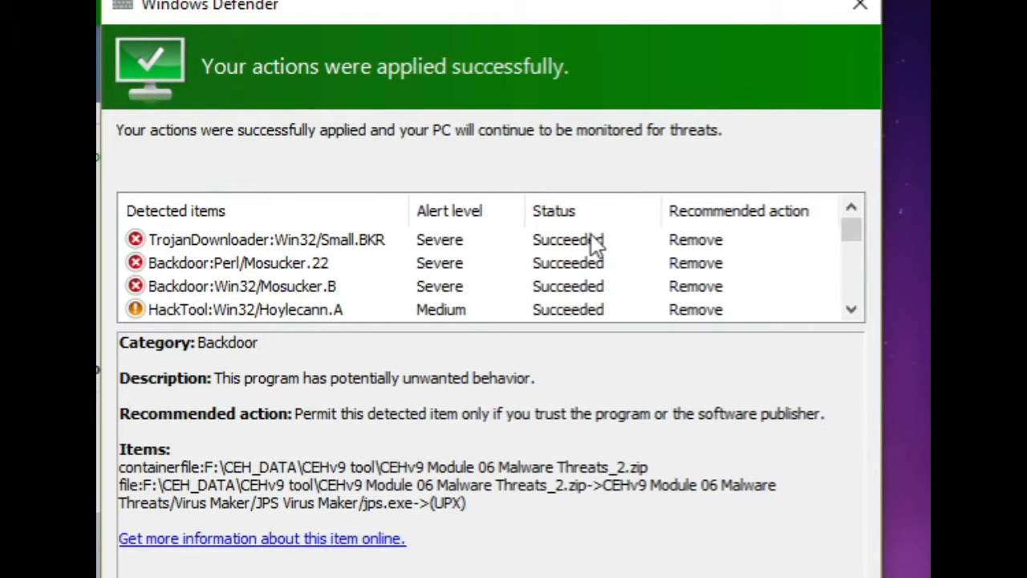
pyautogui.moveTo(859, 237)
pyautogui.mouseDown()
pyautogui.moveTo(864, 301)
pyautogui.moveTo(861, 232)
pyautogui.mouseUp()
pyautogui.click(374, 243)
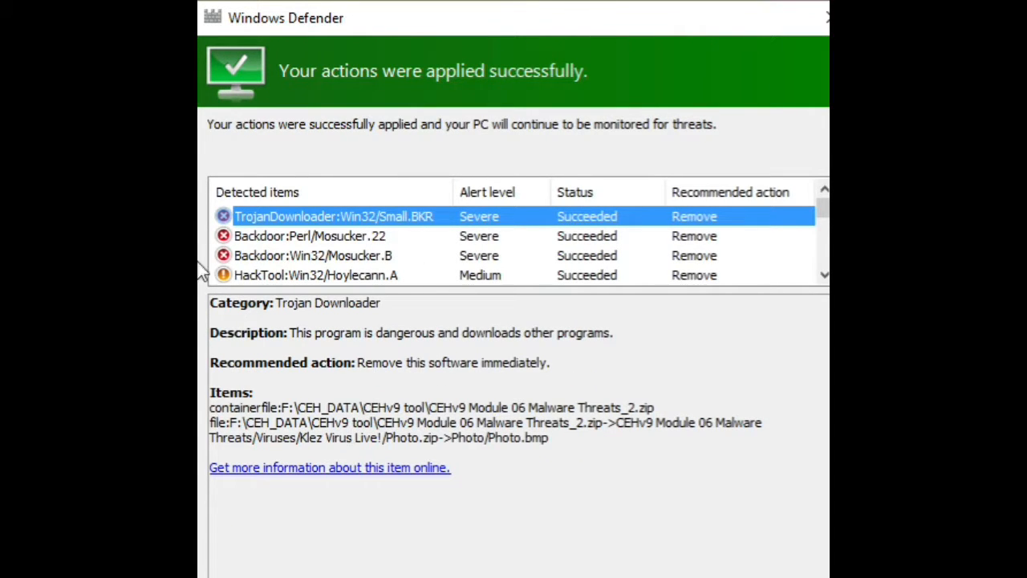
# Show the details of Backdoor:Perl/Mosucker.22 and highlight its affected file paths
pyautogui.click(290, 239)
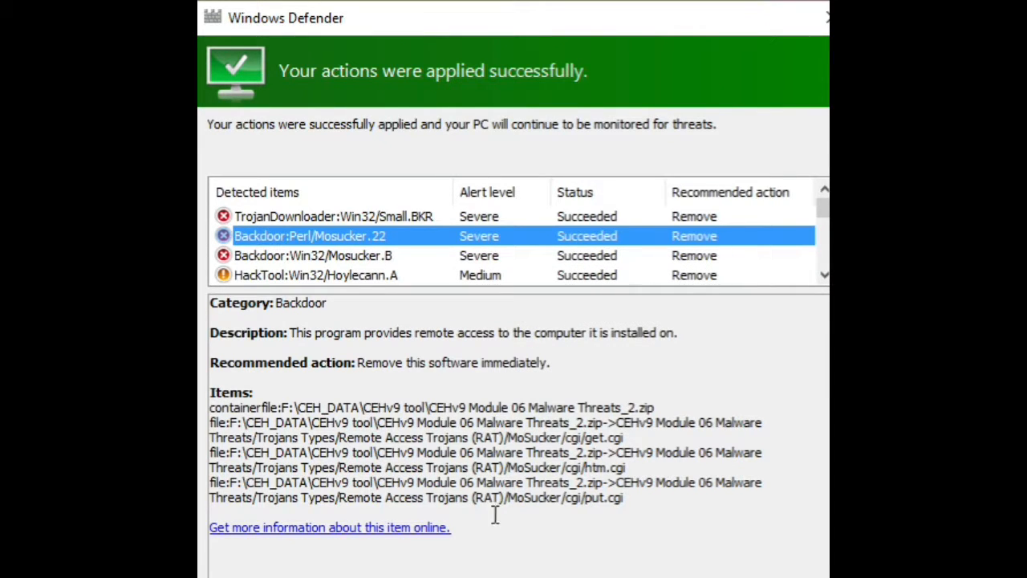
pyautogui.moveTo(222, 408); pyautogui.dragTo(697, 512)
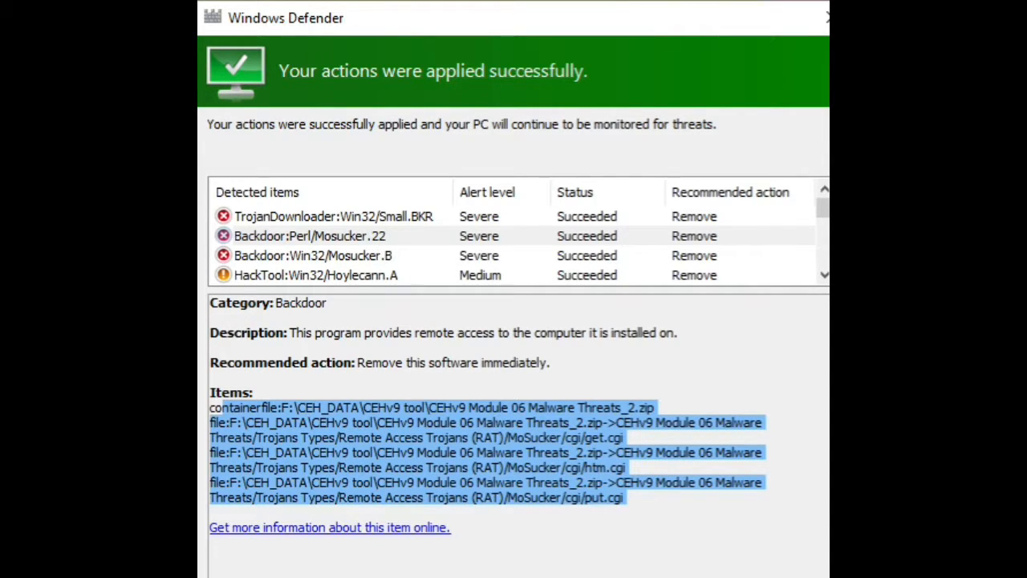
pyautogui.click(512, 566)
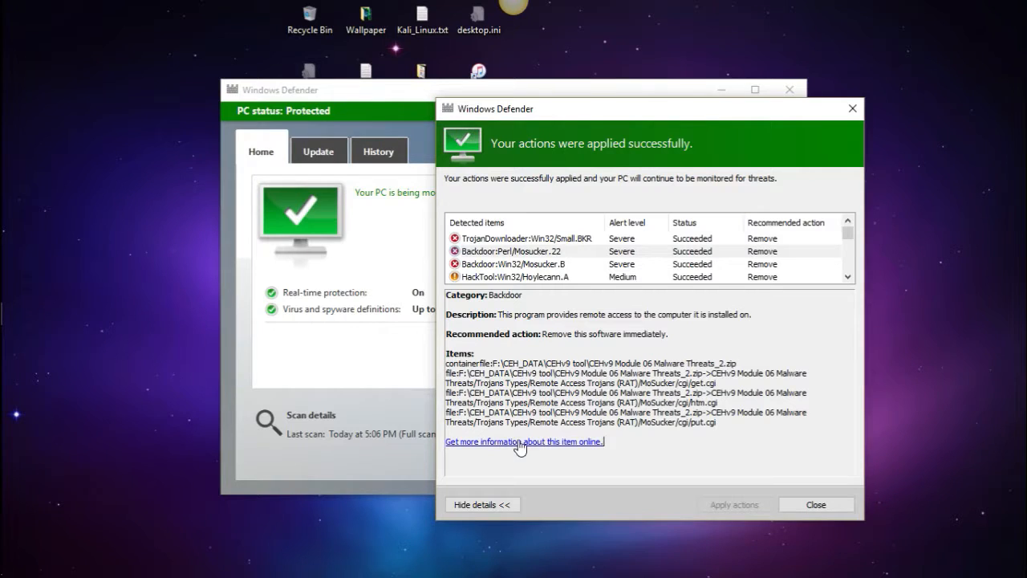
# Open the online information for Backdoor:Perl/Mosucker.22 and highlight the entry's heading
pyautogui.click(533, 442)
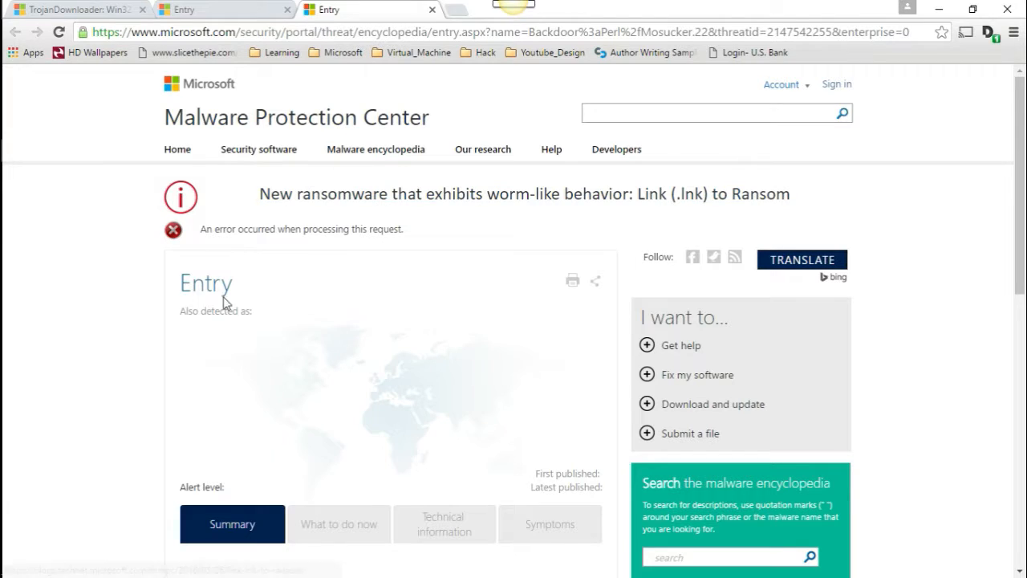
pyautogui.moveTo(183, 282); pyautogui.dragTo(240, 282)
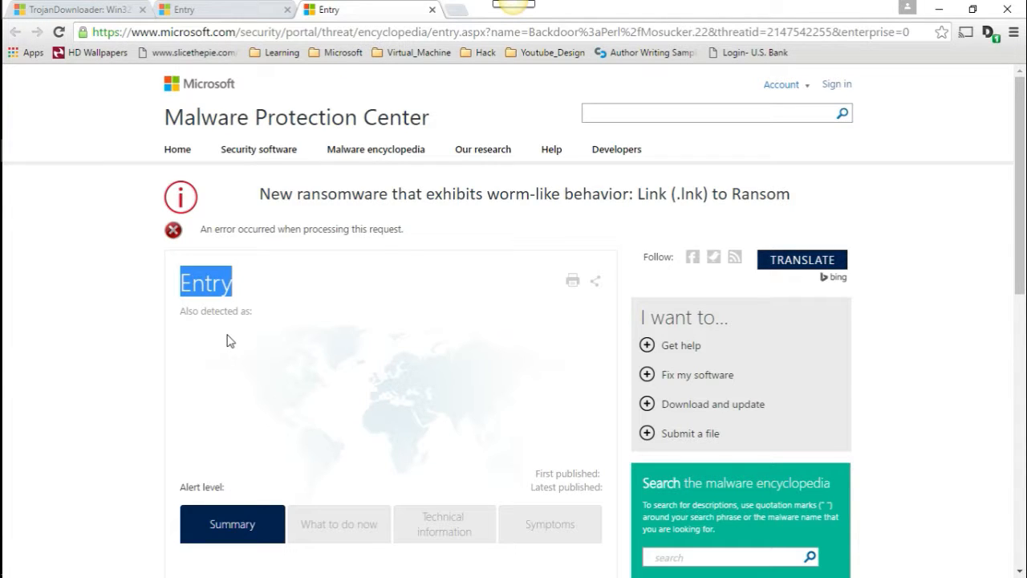
pyautogui.click(102, 303)
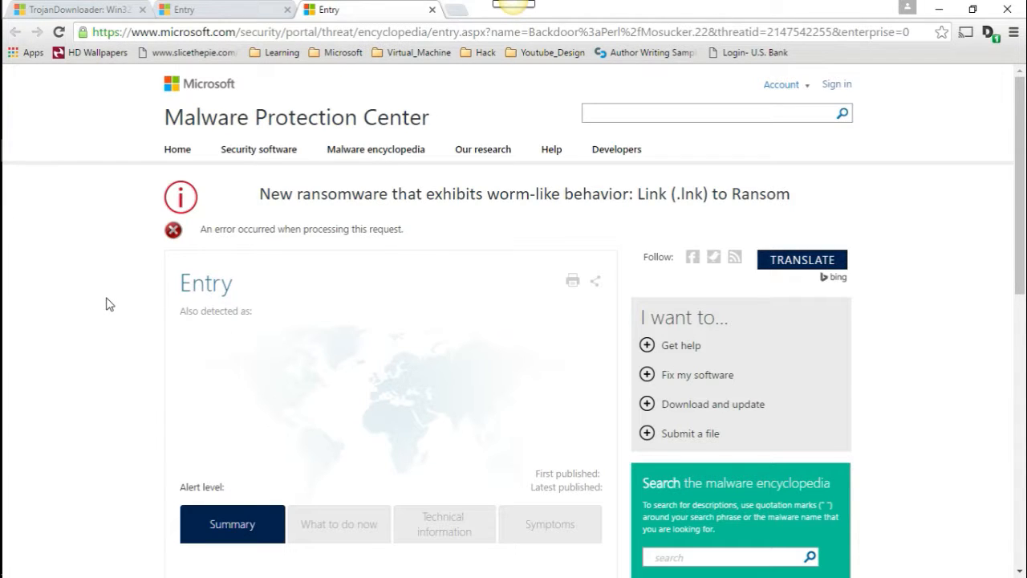
# Check the What to do now, Technical information, Symptoms and Summary sections of the Mosucker.22 entry, and return to the Windows Defender results
pyautogui.scroll(-5, 109, 304)
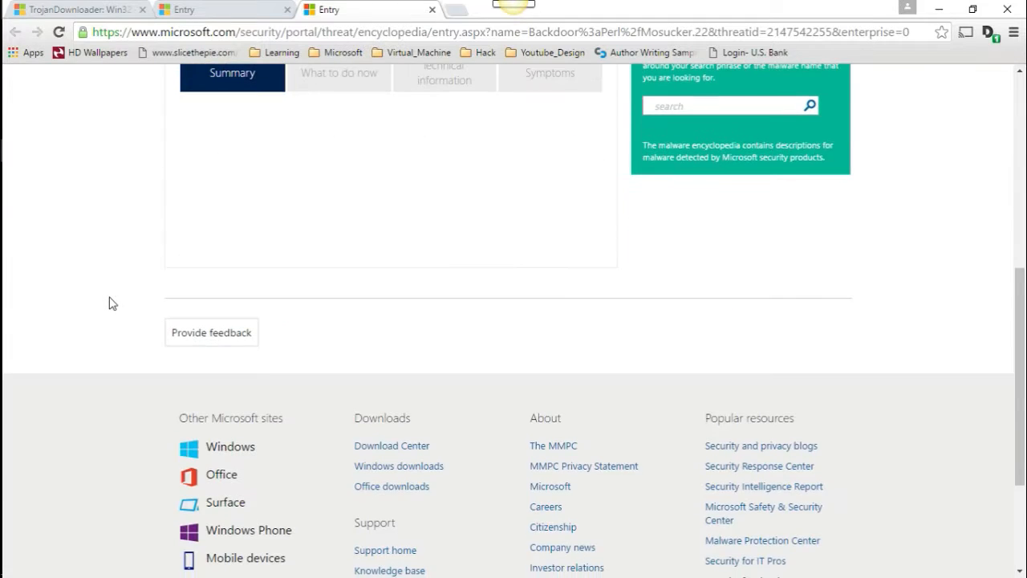
pyautogui.scroll(2, 112, 303)
pyautogui.click(344, 227)
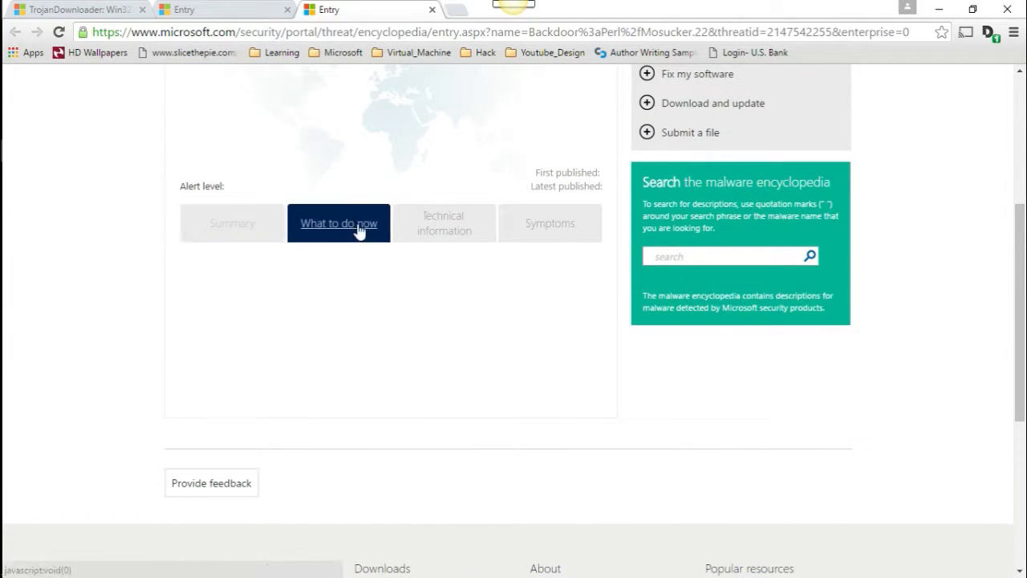
pyautogui.click(450, 229)
pyautogui.click(544, 235)
pyautogui.click(247, 242)
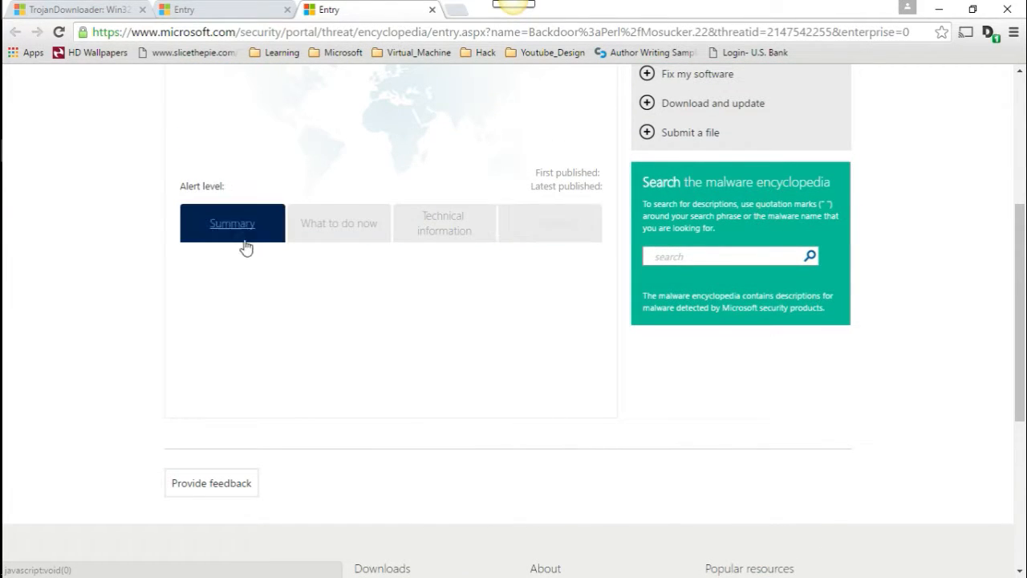
pyautogui.scroll(4, 69, 287)
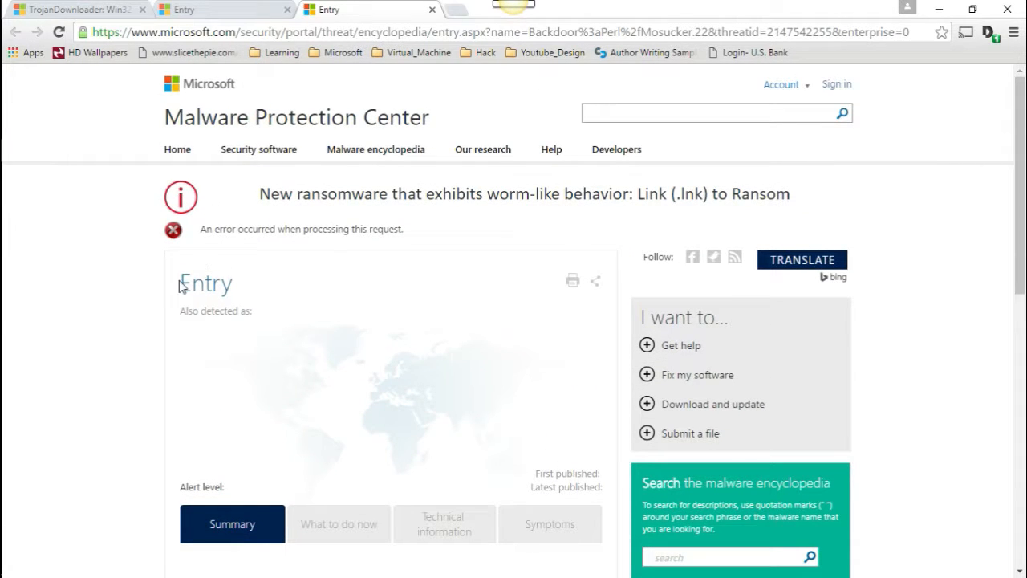
pyautogui.moveTo(182, 282); pyautogui.dragTo(234, 283)
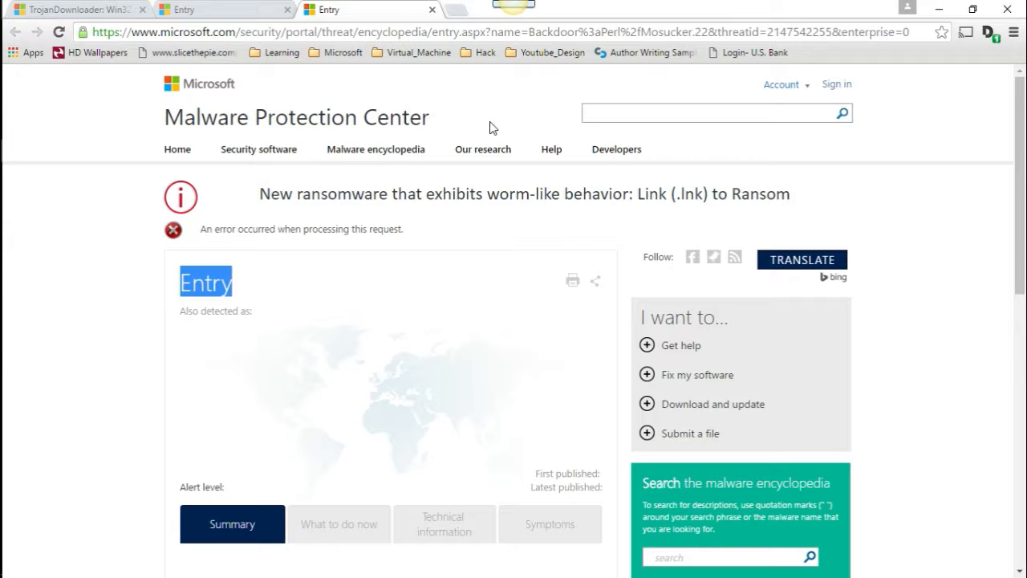
pyautogui.click(951, 6)
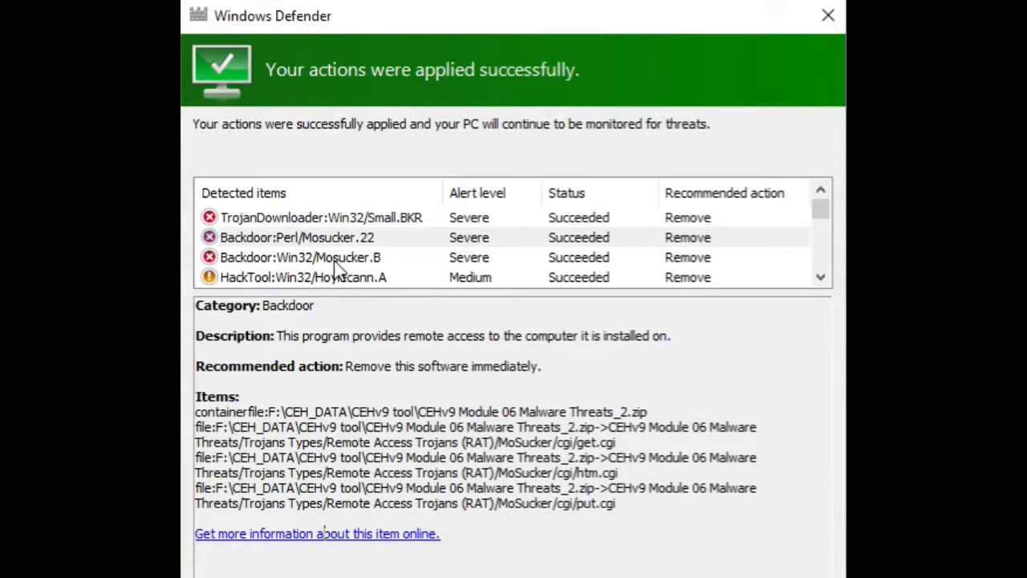
# Show the details of Backdoor:Win32/Mosucker.B, open its online information and highlight the entry's heading
pyautogui.click(352, 257)
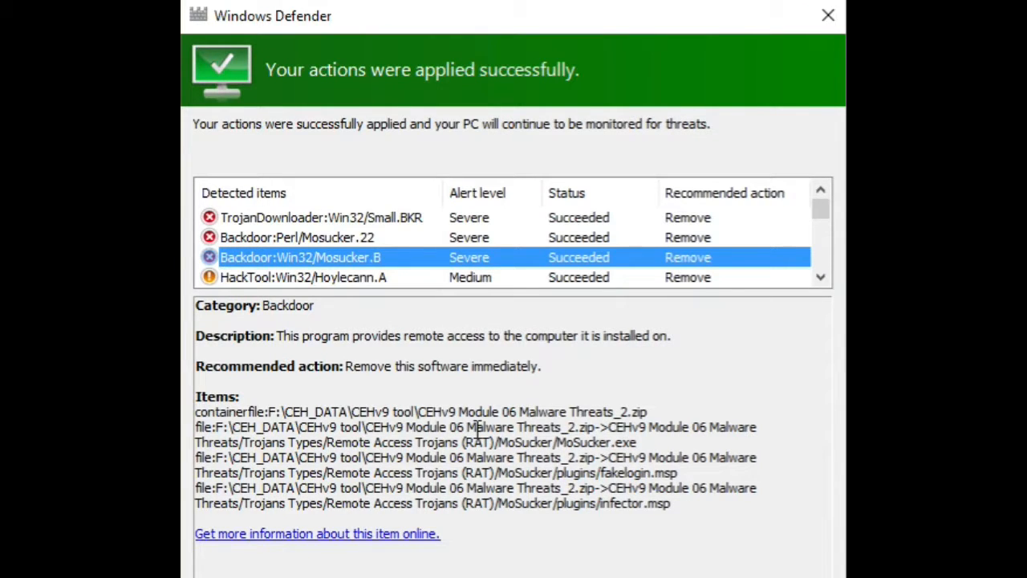
pyautogui.click(395, 534)
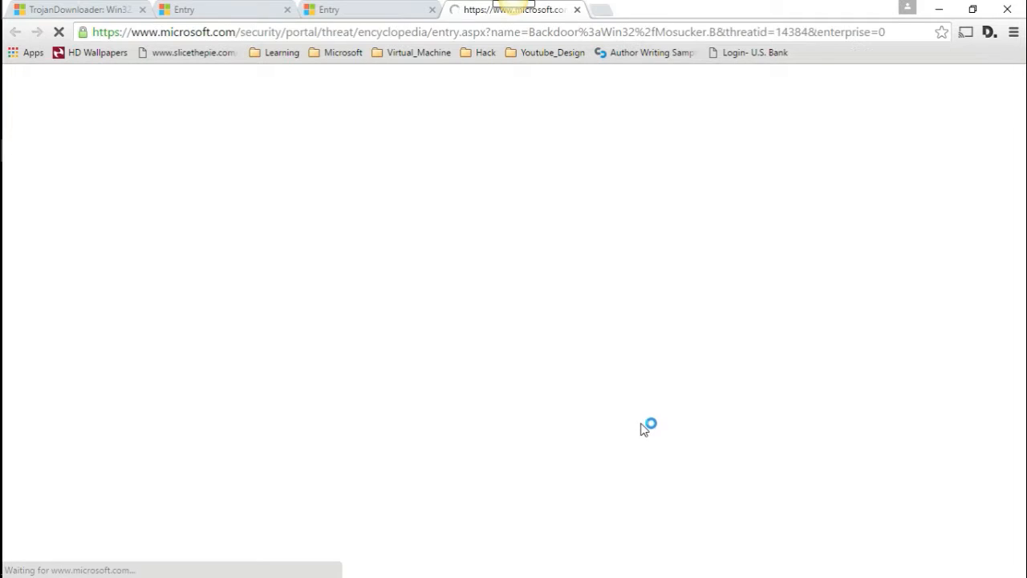
pyautogui.scroll(-1, 455, 374)
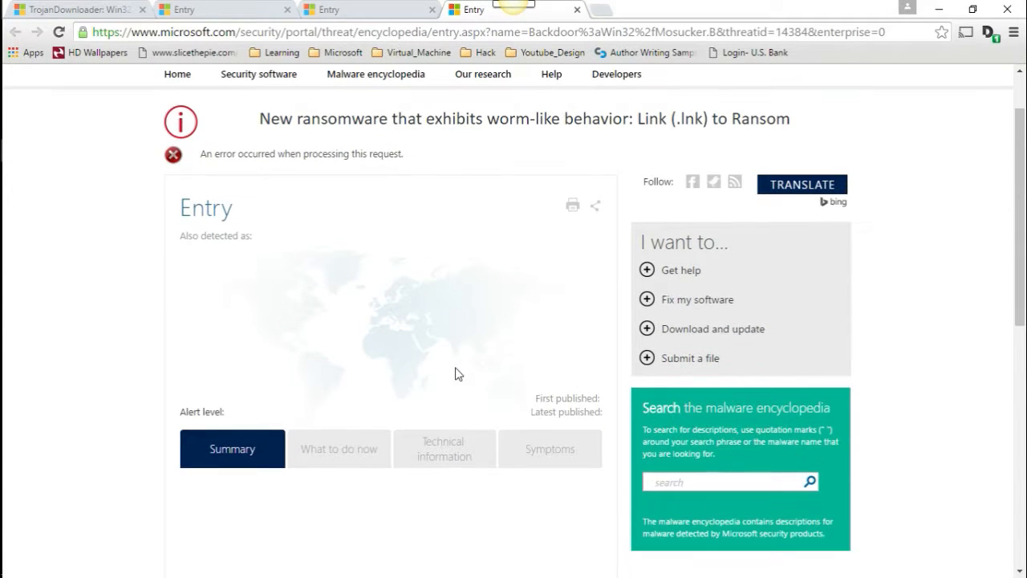
pyautogui.moveTo(184, 207); pyautogui.dragTo(232, 209)
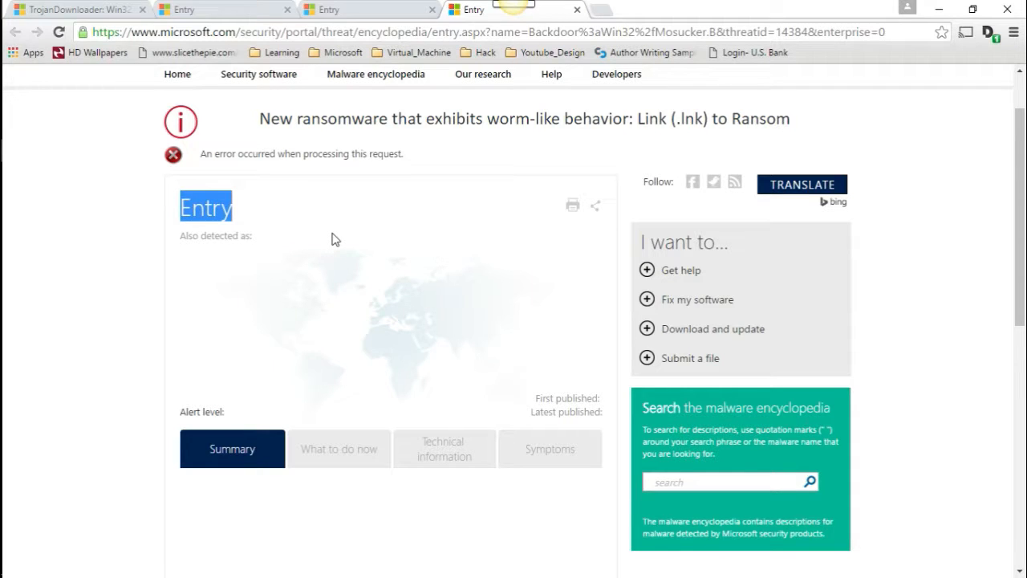
# Check the What to do now, Technical information and Symptoms sections of the Mosucker.B entry, and return to the Windows Defender results
pyautogui.click(345, 453)
pyautogui.click(434, 454)
pyautogui.click(550, 451)
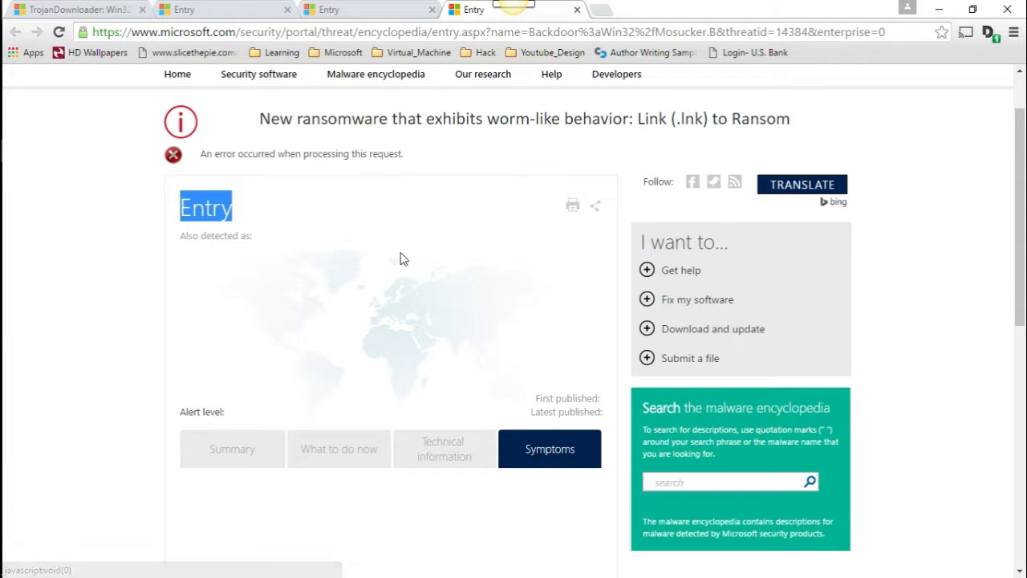
pyautogui.scroll(1, 369, 256)
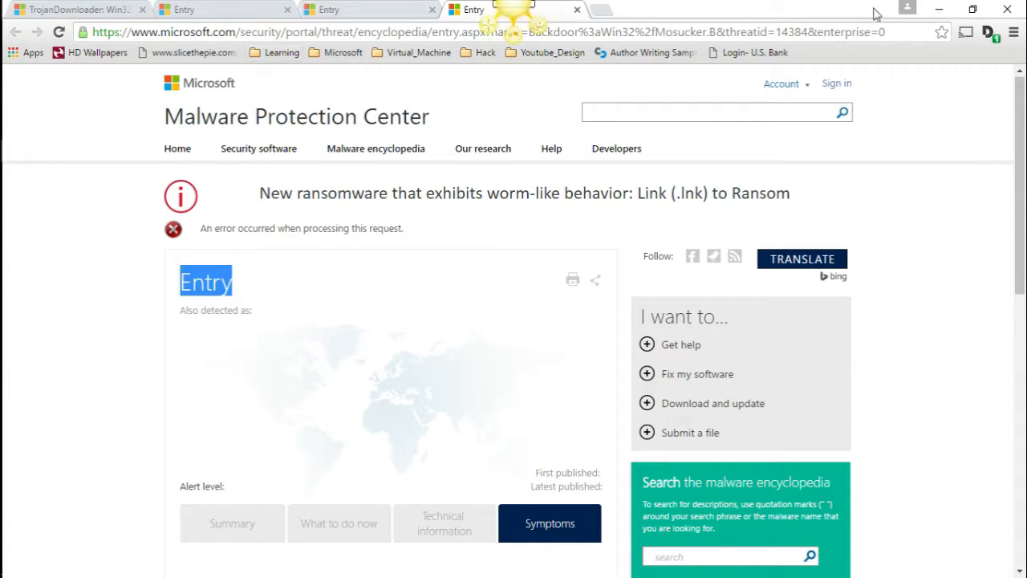
pyautogui.click(939, 10)
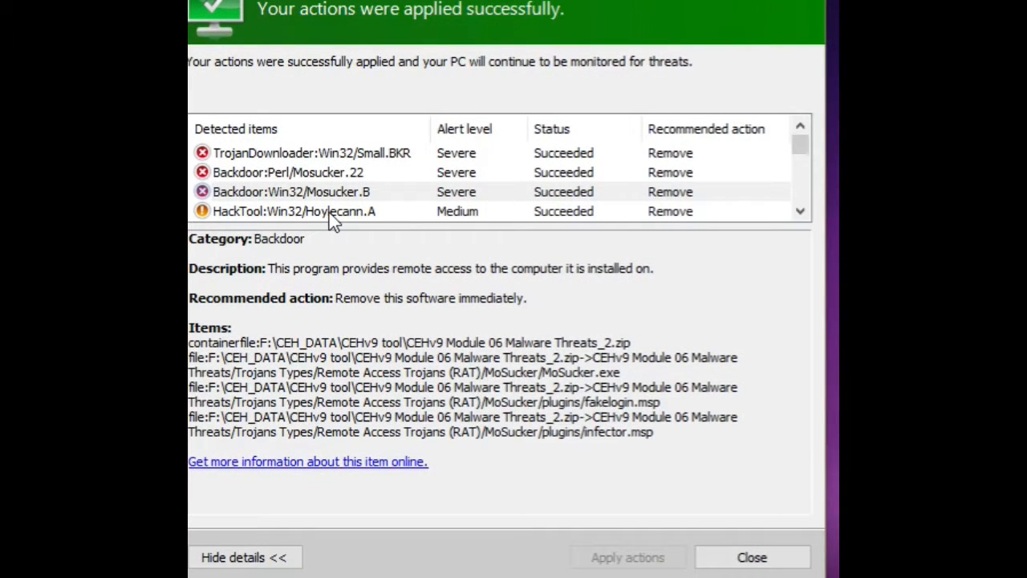
# Show the details of HackTool:Win32/Hoylecann.A and open its online information to read the summary
pyautogui.click(330, 215)
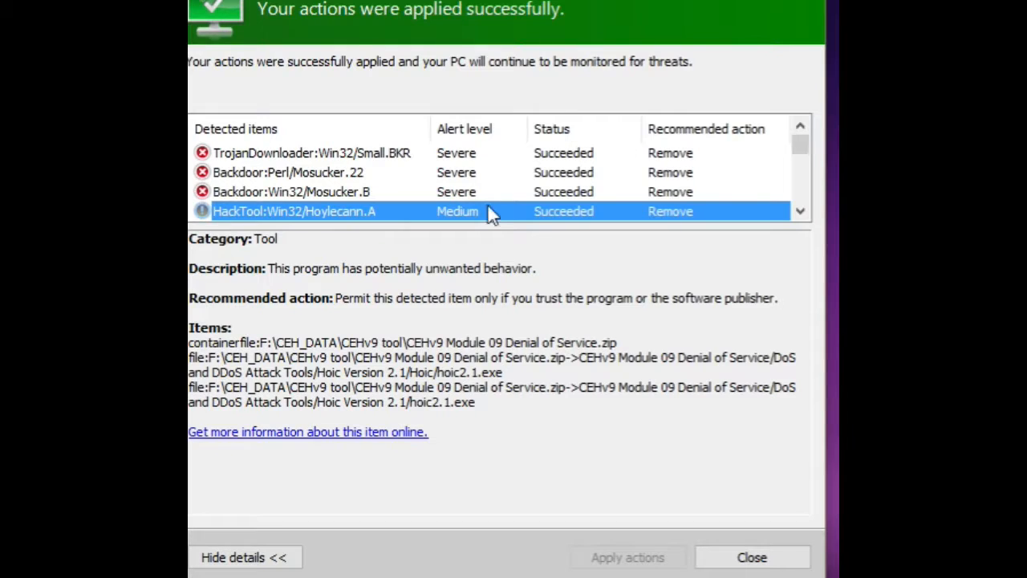
pyautogui.click(300, 435)
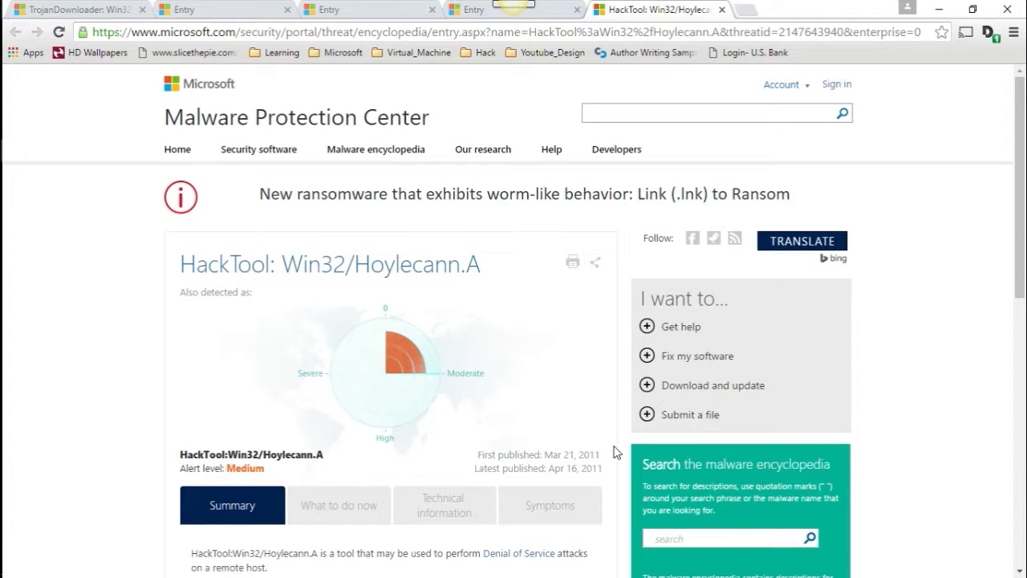
pyautogui.scroll(-3, 448, 363)
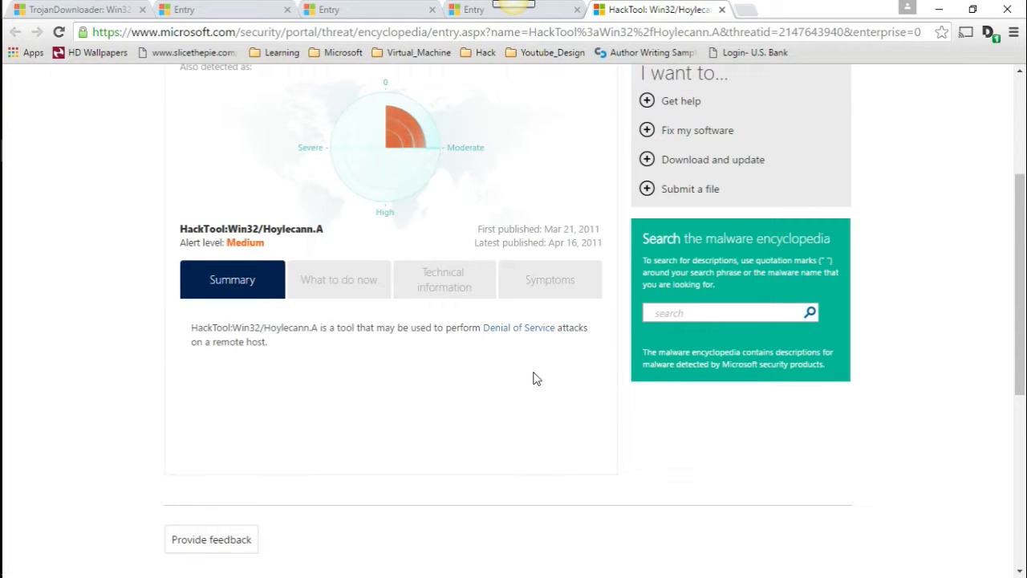
# Read the What to do now, Technical information and Symptoms sections for Hoylecann.A, and return to the Windows Defender results
pyautogui.scroll(1, 536, 379)
pyautogui.click(353, 347)
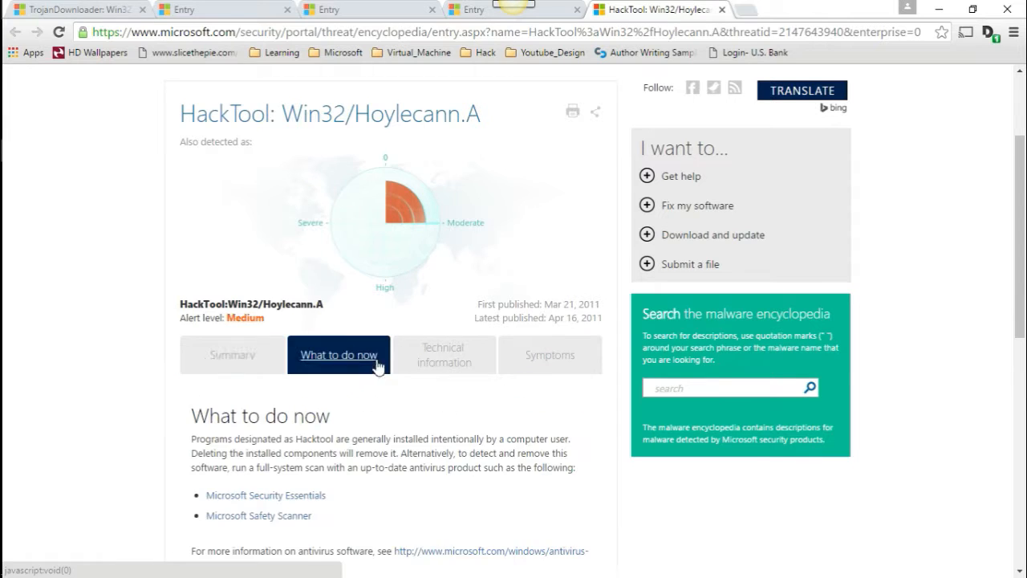
pyautogui.scroll(-2, 427, 389)
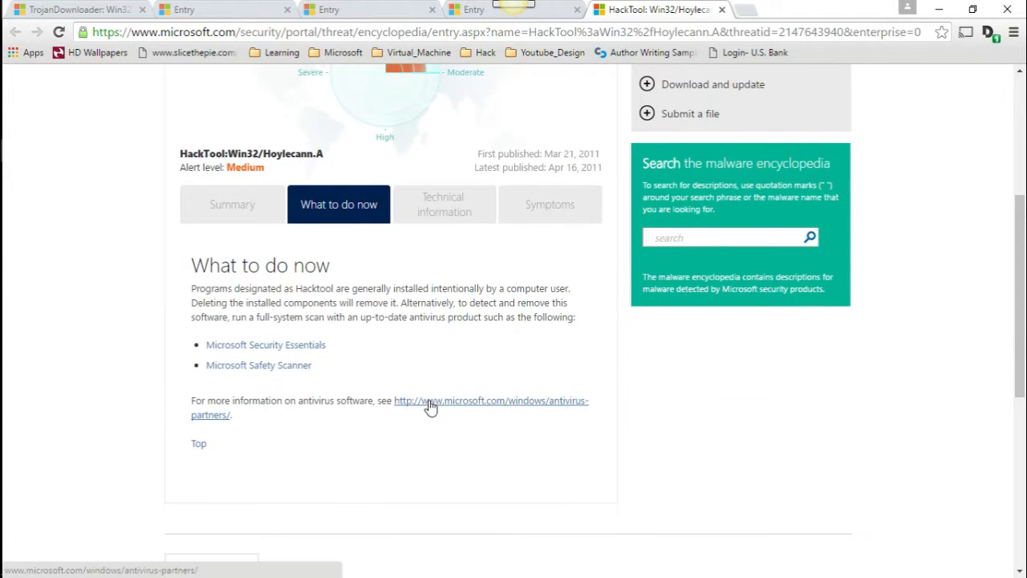
pyautogui.click(458, 219)
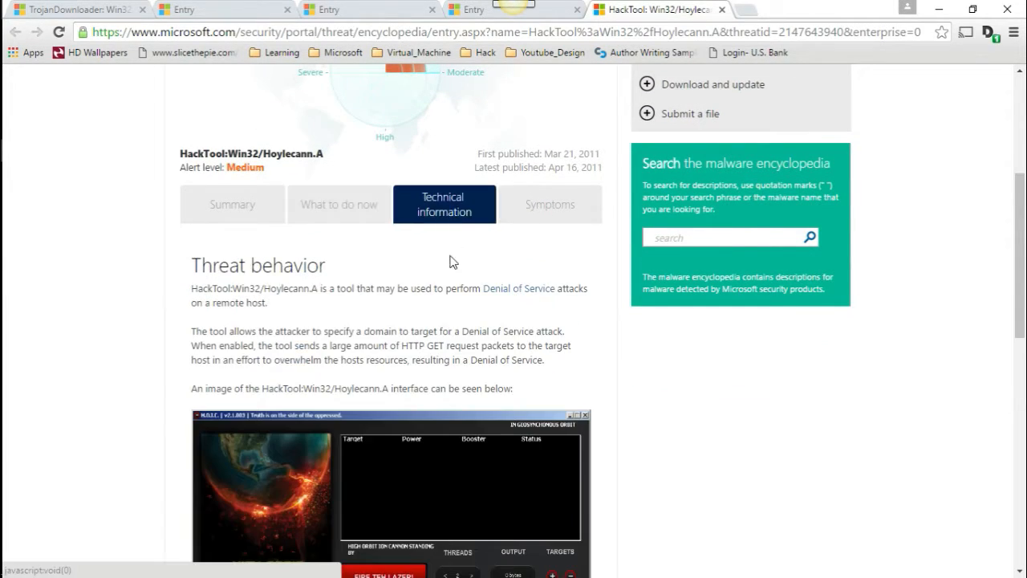
pyautogui.scroll(-2, 410, 324)
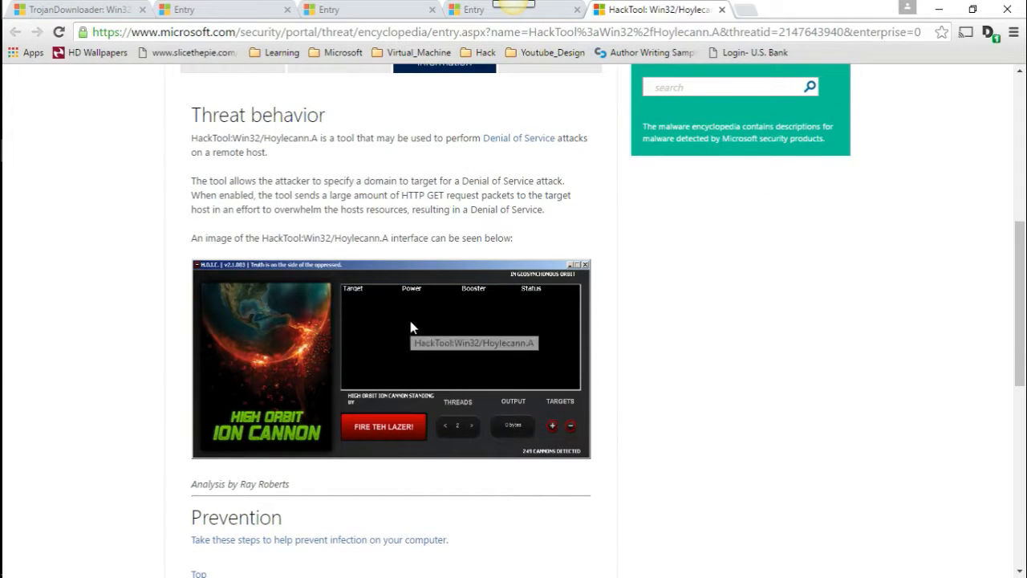
pyautogui.scroll(4, 411, 327)
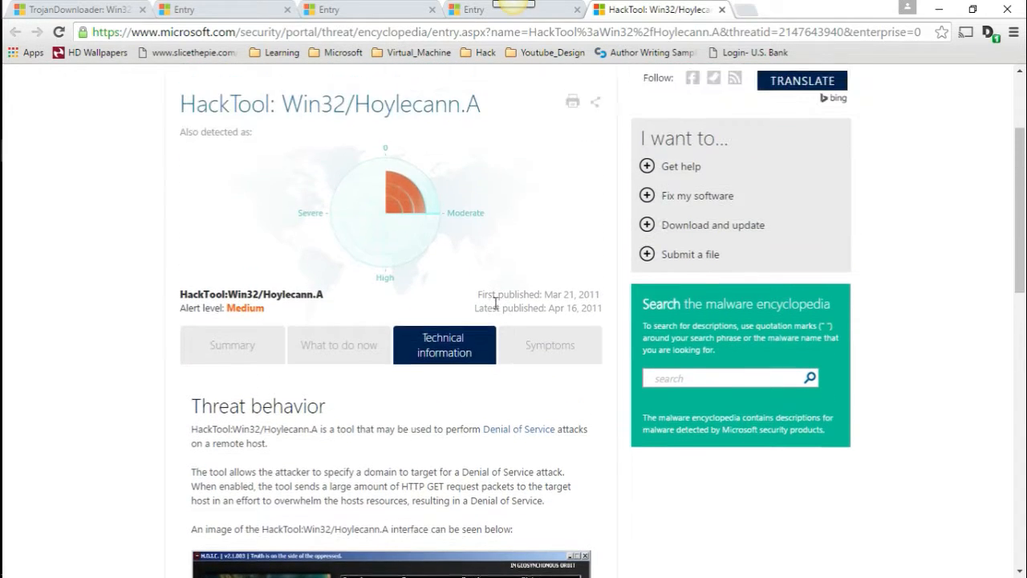
pyautogui.click(544, 354)
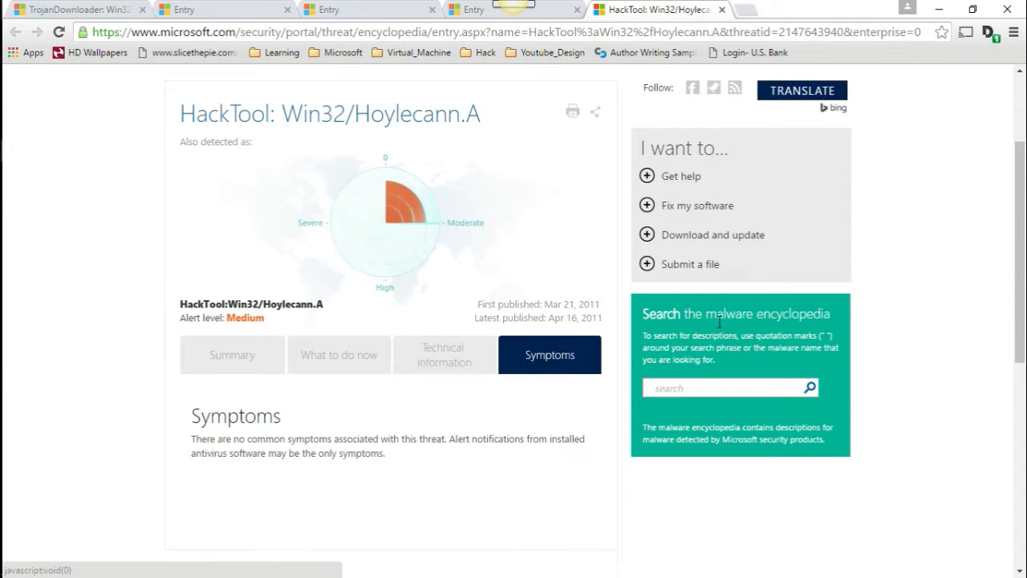
pyautogui.click(945, 10)
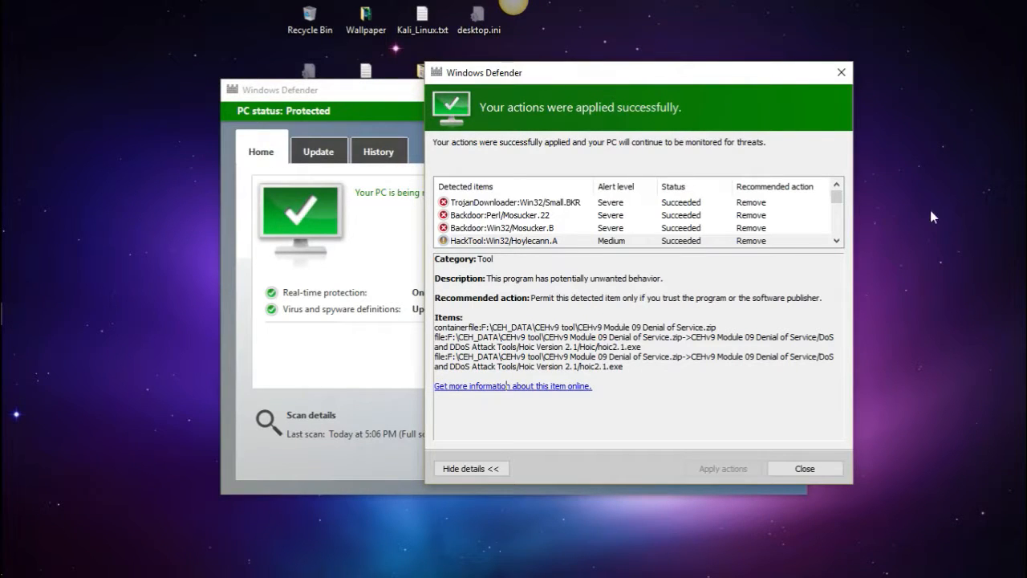
# Look through the detected items below HackTool:Win32/Hoylecann.A, checking each threat's alert level, status and recommended action
pyautogui.click(836, 240)
pyautogui.click(836, 241)
pyautogui.click(836, 241)
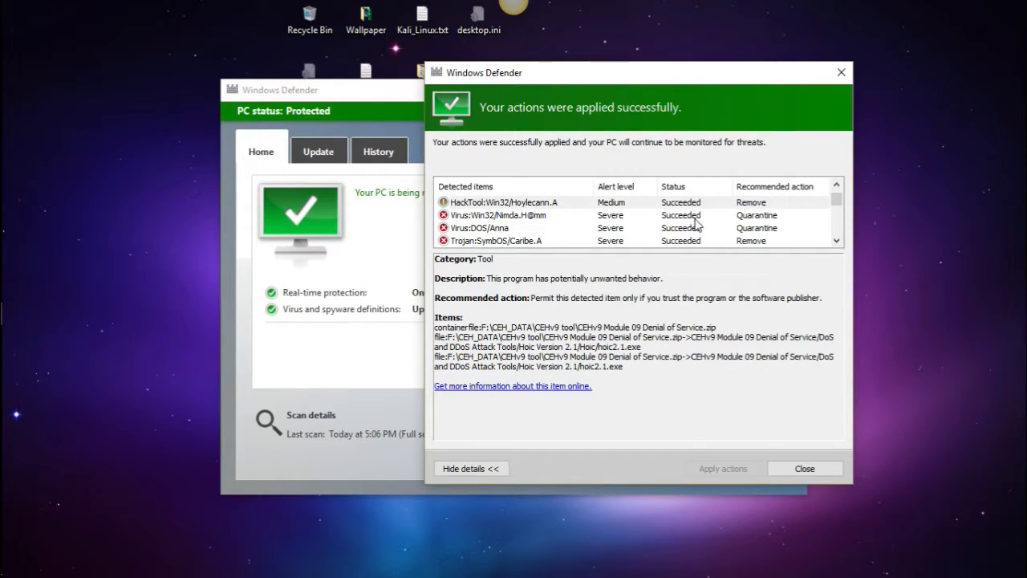
pyautogui.click(837, 240)
pyautogui.click(837, 241)
pyautogui.click(837, 241)
pyautogui.click(837, 241)
pyautogui.click(837, 241)
pyautogui.click(837, 240)
pyautogui.click(837, 241)
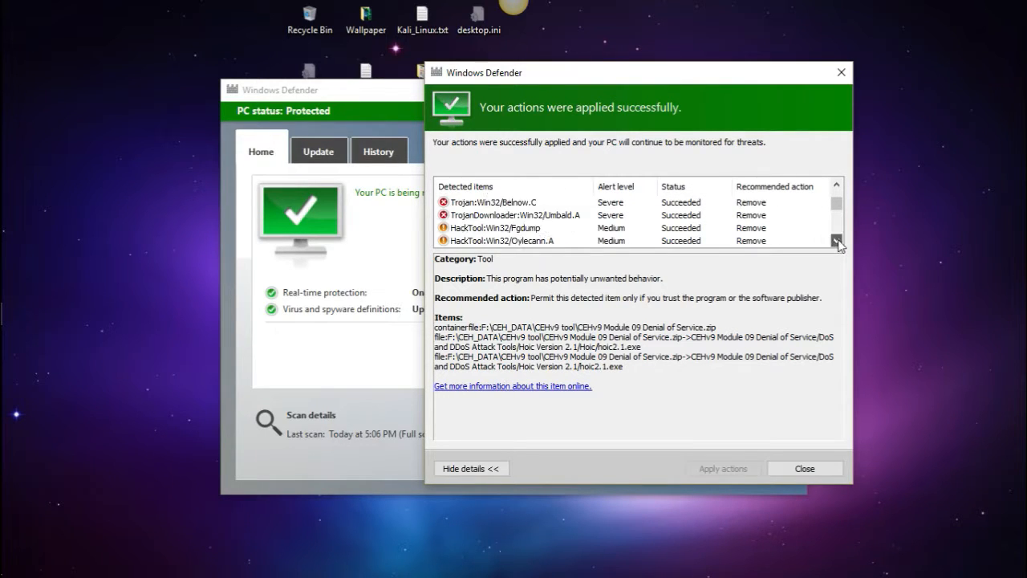
pyautogui.click(837, 241)
pyautogui.click(837, 241)
pyautogui.click(837, 241)
pyautogui.click(837, 241)
pyautogui.click(837, 241)
pyautogui.click(837, 241)
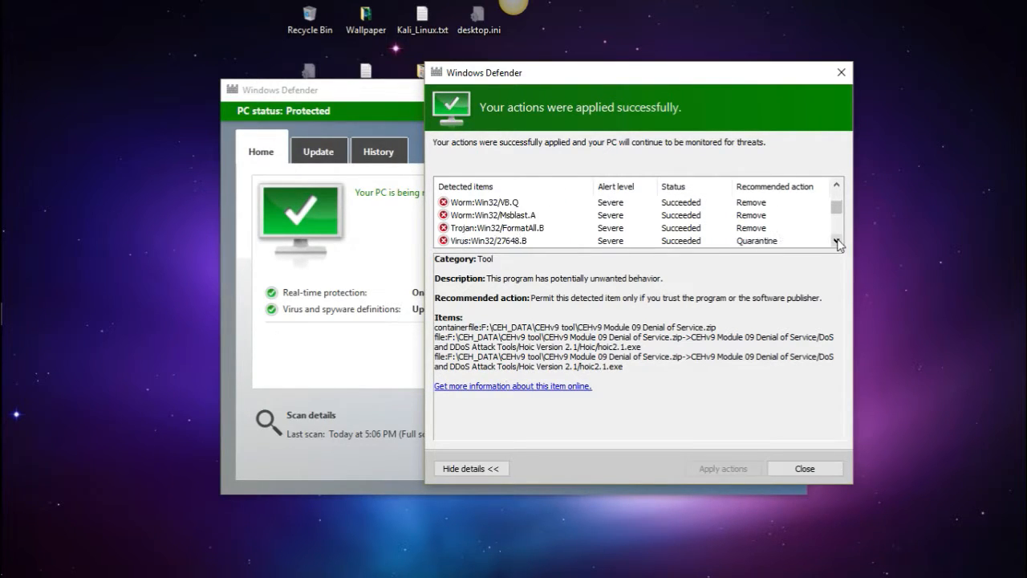
pyautogui.click(837, 241)
pyautogui.click(837, 240)
pyautogui.click(837, 240)
pyautogui.click(837, 241)
pyautogui.click(837, 241)
pyautogui.click(837, 241)
pyautogui.click(837, 241)
pyautogui.click(837, 241)
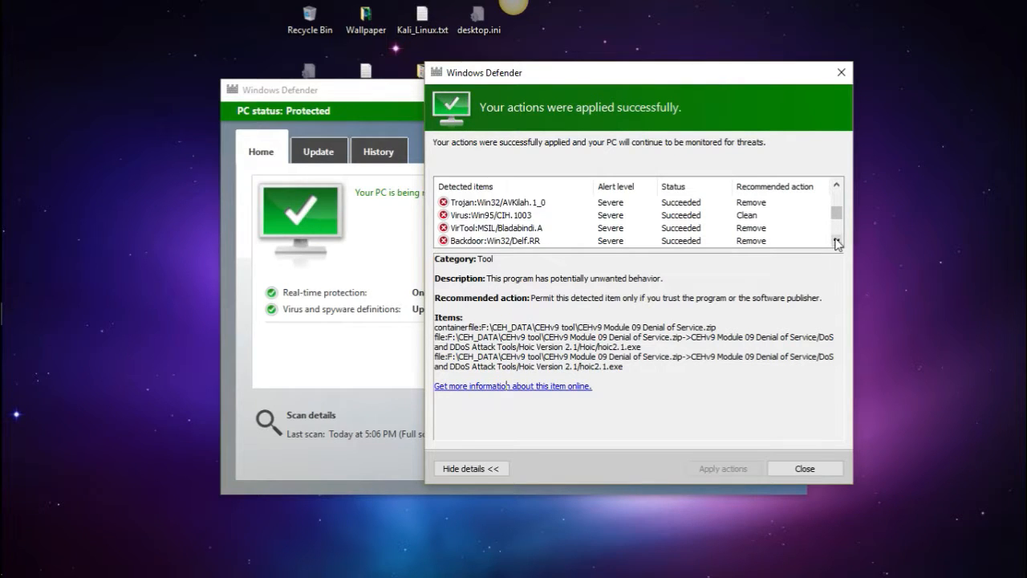
pyautogui.click(837, 241)
pyautogui.click(837, 241)
pyautogui.click(837, 240)
pyautogui.click(837, 241)
pyautogui.click(837, 241)
pyautogui.click(837, 241)
pyautogui.click(837, 240)
pyautogui.click(837, 241)
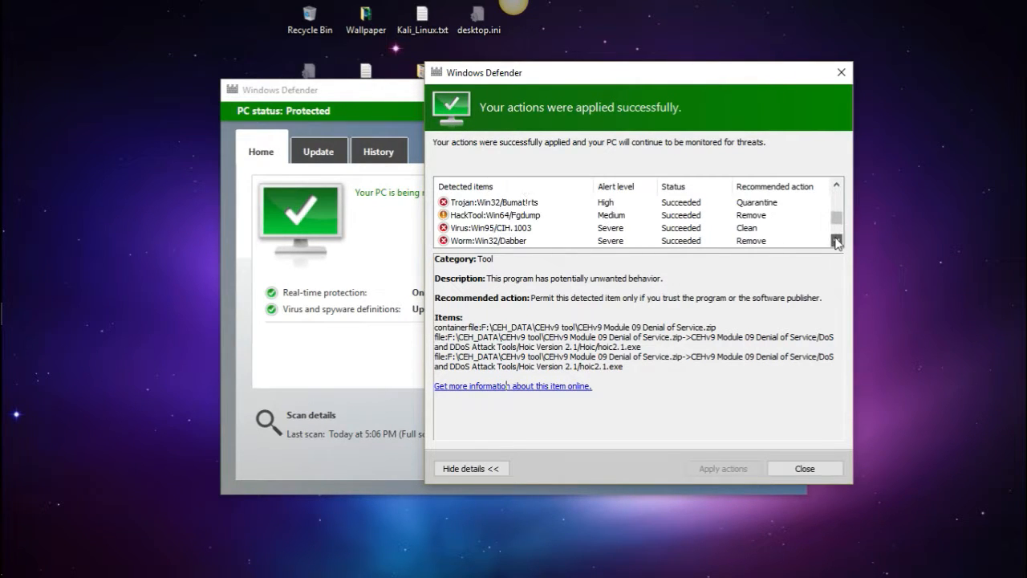
pyautogui.click(837, 241)
pyautogui.click(837, 241)
pyautogui.click(837, 241)
pyautogui.click(837, 241)
pyautogui.click(837, 241)
pyautogui.click(837, 241)
pyautogui.click(837, 241)
pyautogui.click(837, 241)
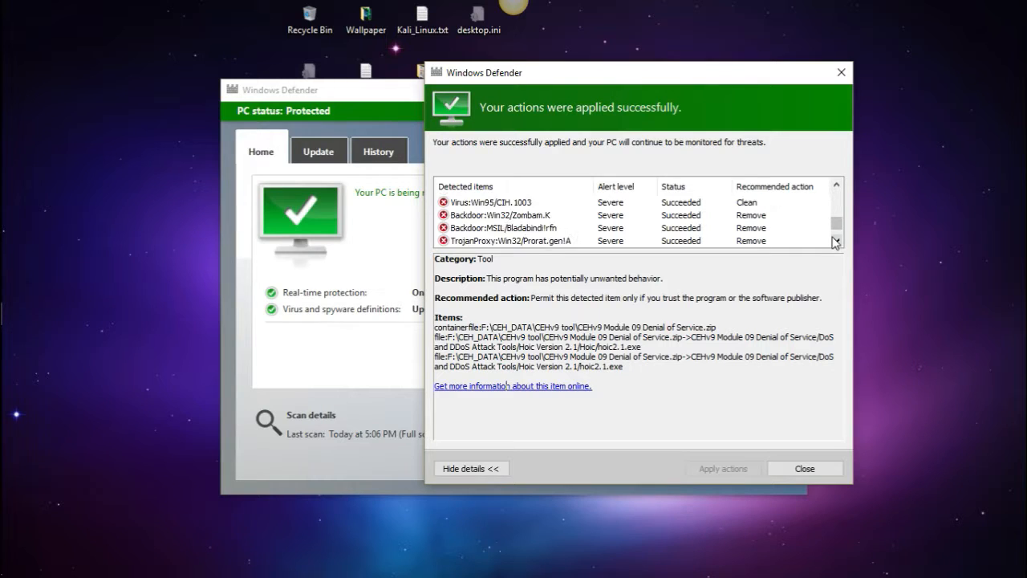
pyautogui.click(837, 241)
pyautogui.click(837, 241)
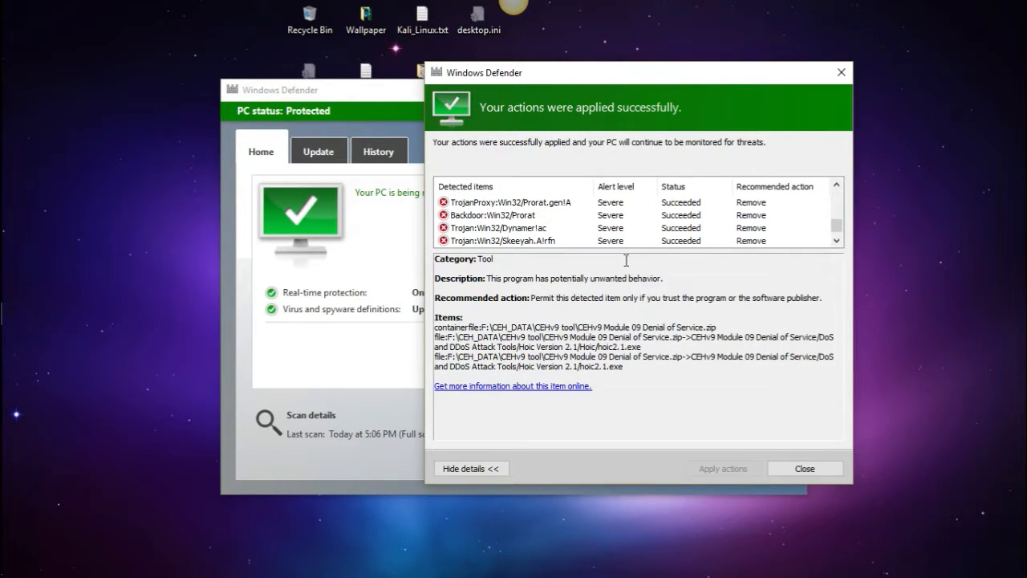
# Read the explanation of the Severe alert level for Trojan:Win32/Skeeyah.A!rfn and check the detected items further down the list
pyautogui.moveTo(642, 230)
pyautogui.moveTo(629, 250)
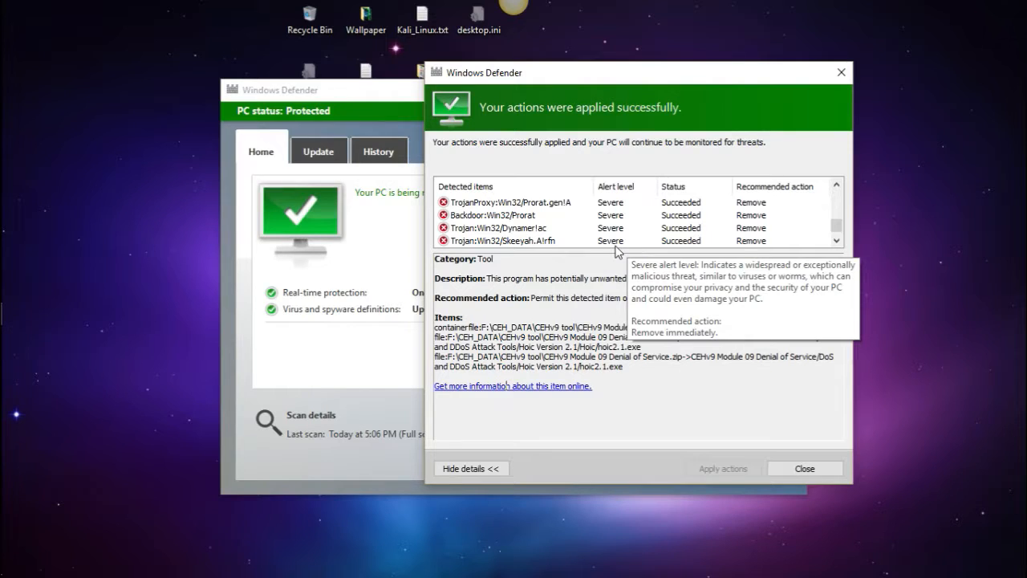
pyautogui.click(836, 241)
pyautogui.click(835, 241)
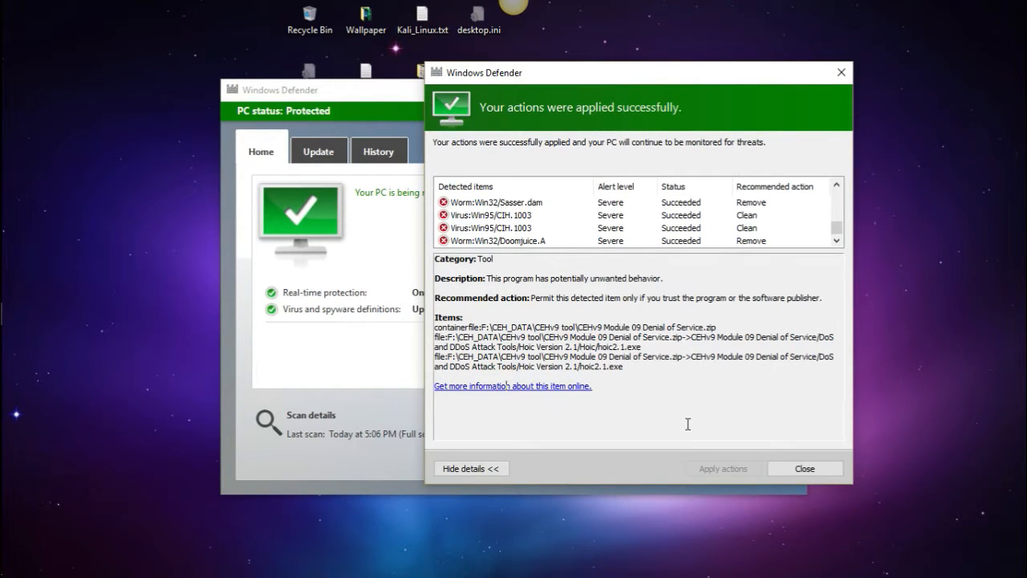
pyautogui.moveTo(4, 146)
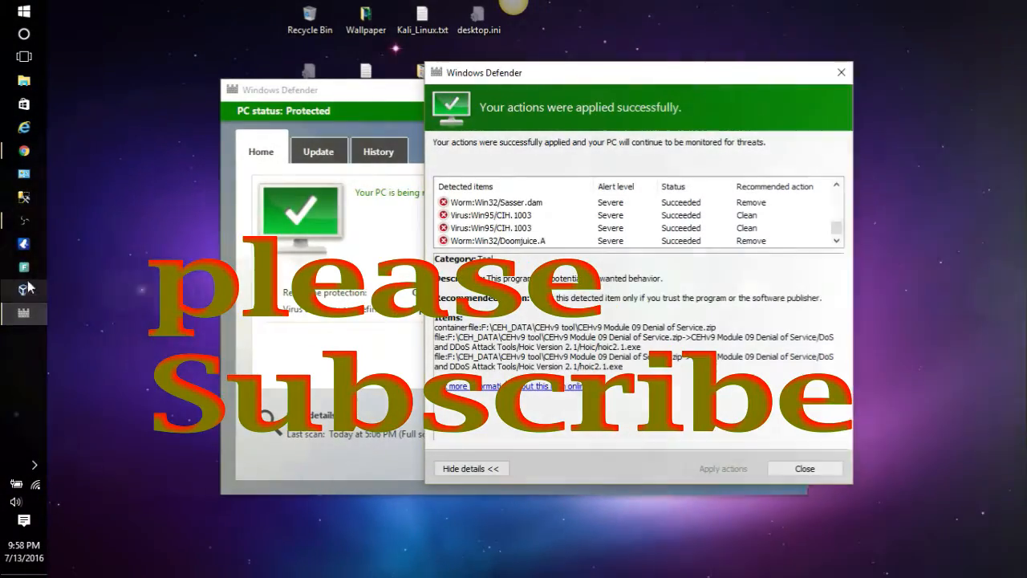
pyautogui.click(24, 289)
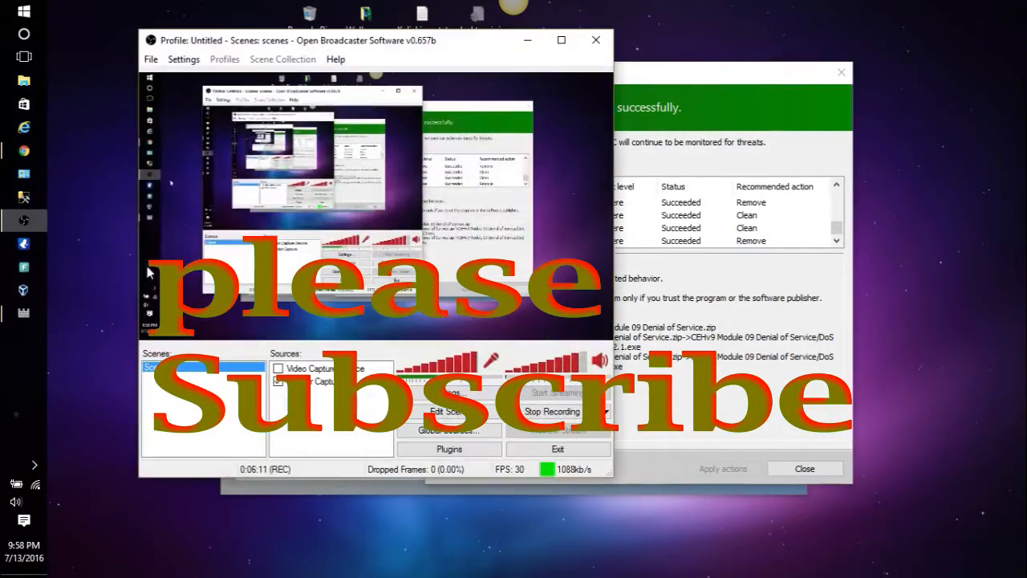